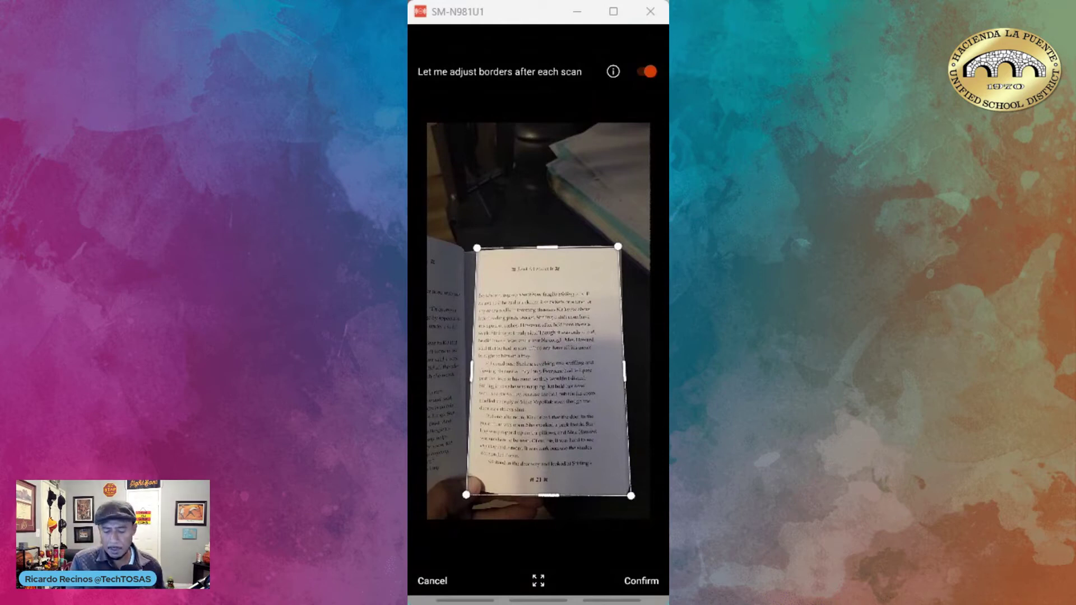
- Crop the page number off the bottom of the scanned book page, confirm the borders and finish the scan
drag(548, 495, 548, 470)
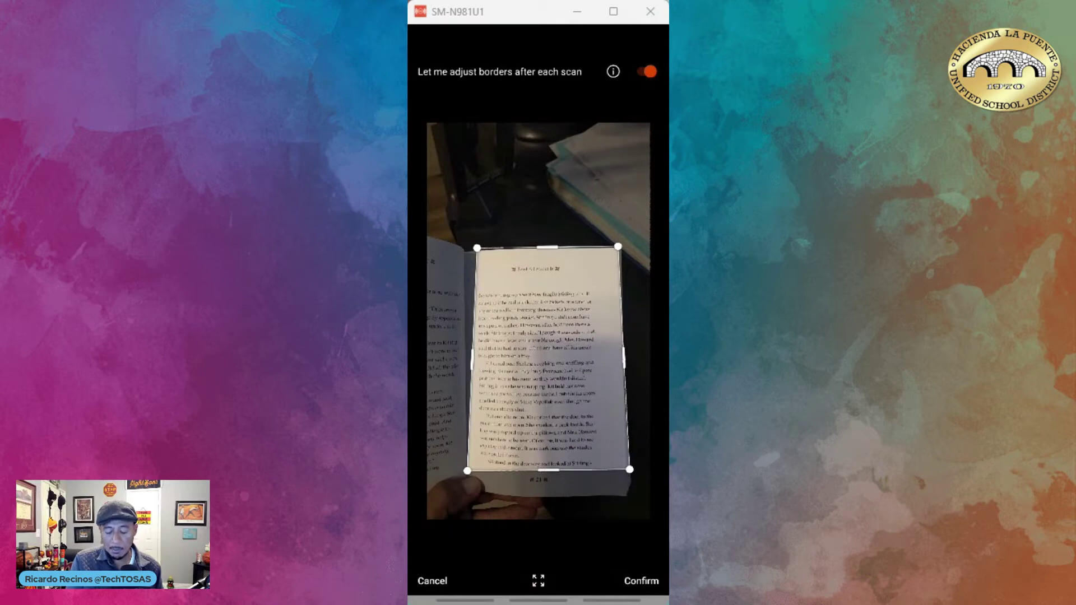
click(641, 580)
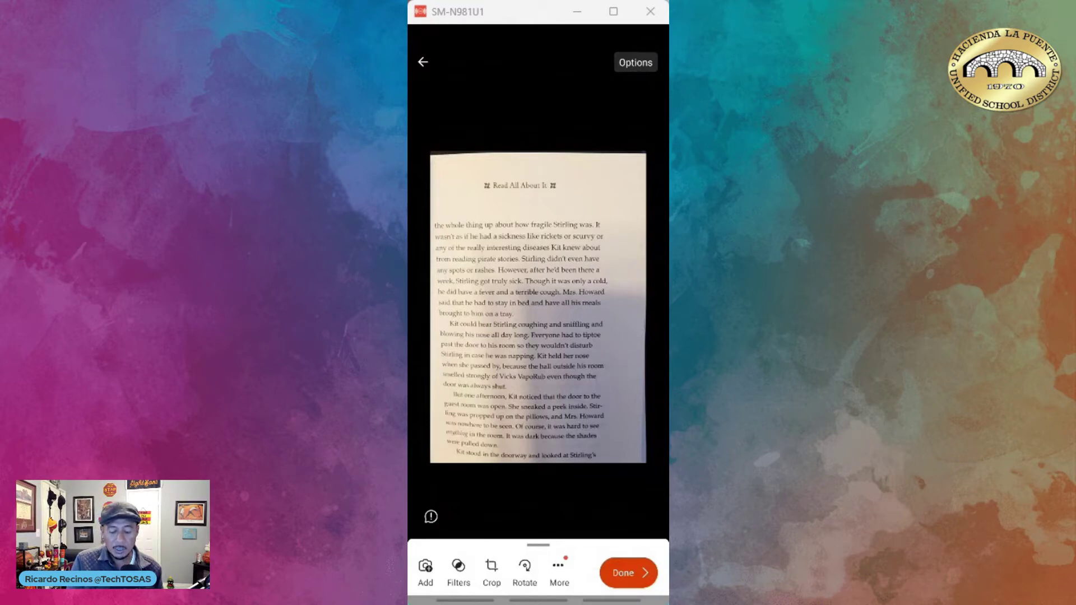
click(628, 573)
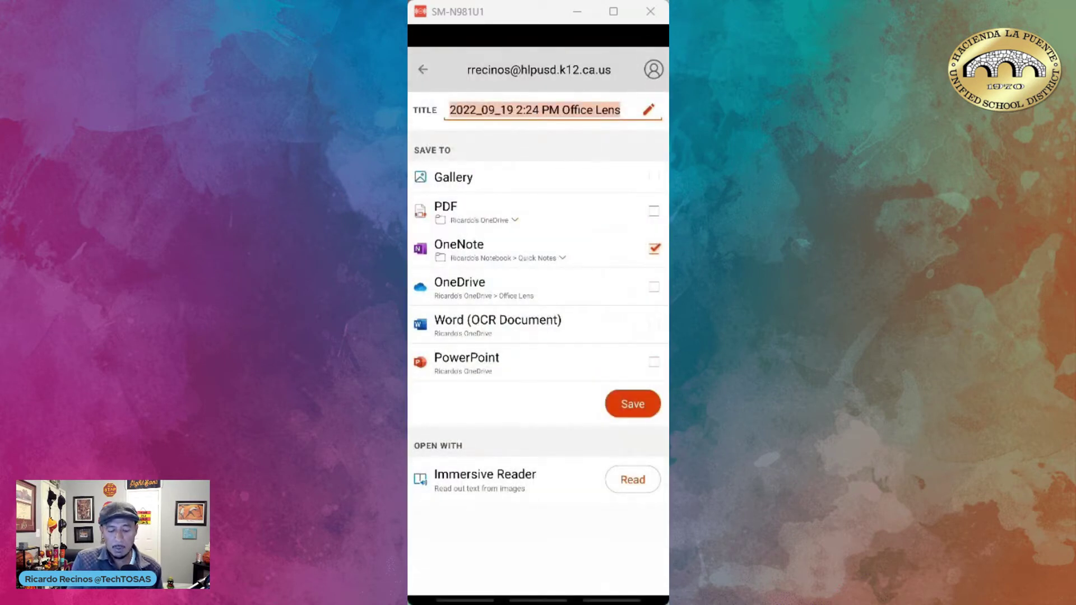
- Replace the scan's default title with "beforever"
click(619, 110)
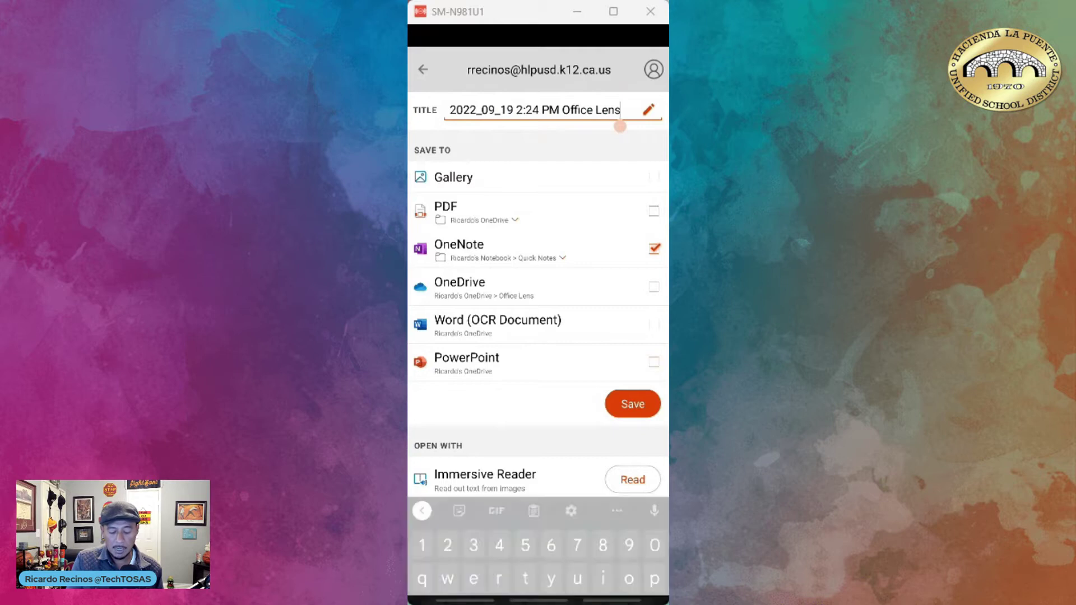
key(BackSpace)
key(BackSpace)
key(BackSpace)
key(BackSpace)
key(BackSpace)
key(BackSpace)
key(BackSpace)
key(BackSpace)
key(BackSpace)
key(BackSpace)
key(BackSpace)
key(BackSpace)
key(BackSpace)
key(BackSpace)
key(BackSpace)
key(BackSpace)
key(BackSpace)
key(BackSpace)
key(BackSpace)
key(BackSpace)
key(BackSpace)
key(BackSpace)
key(BackSpace)
key(BackSpace)
key(BackSpace)
key(BackSpace)
key(BackSpace)
key(BackSpace)
key(BackSpace)
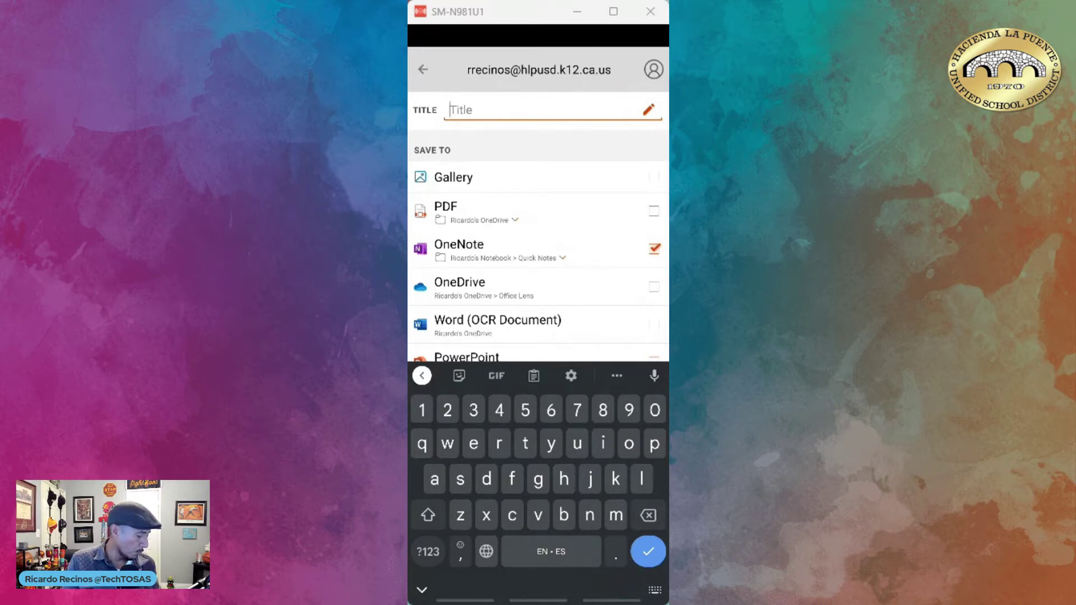
text(be)
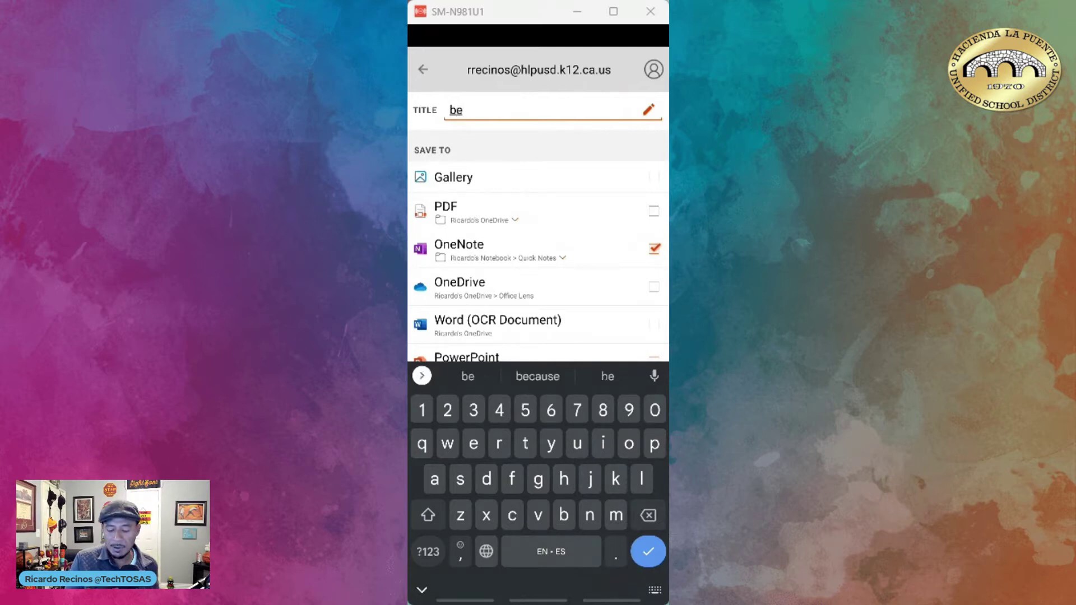
text(fore)
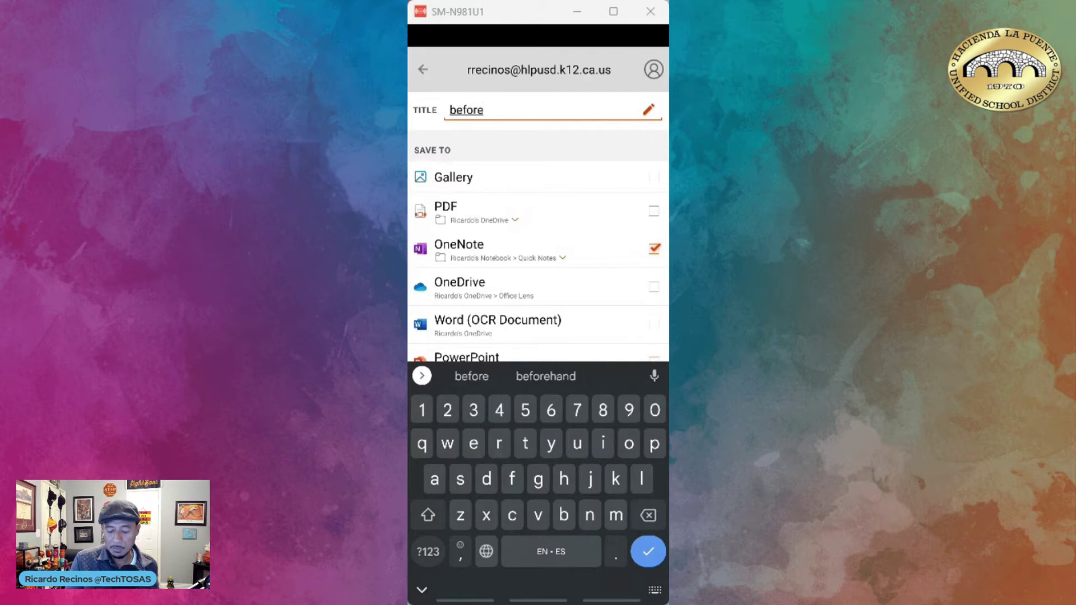
text(ver)
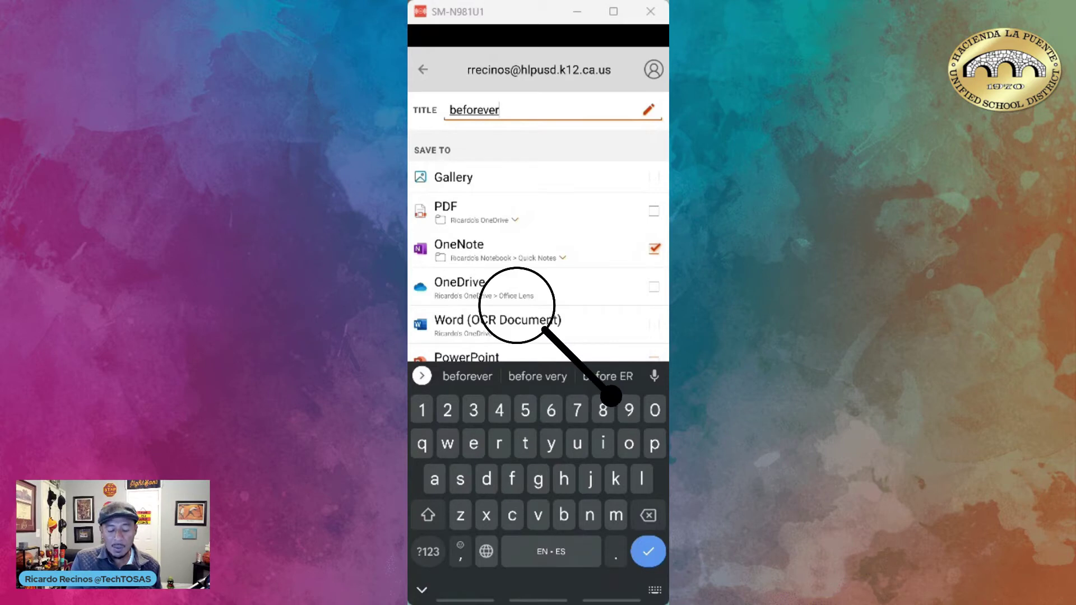
key(Return)
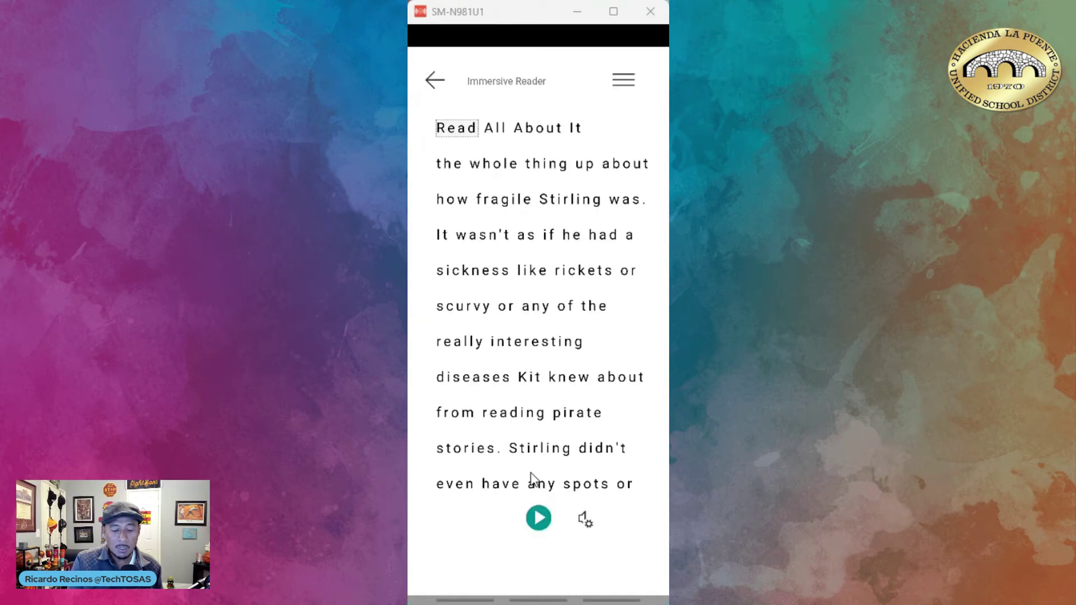
- Raise the device volume and play the opening lines of the scanned text aloud in Immersive Reader, pausing after "was"
key(alt+Up)
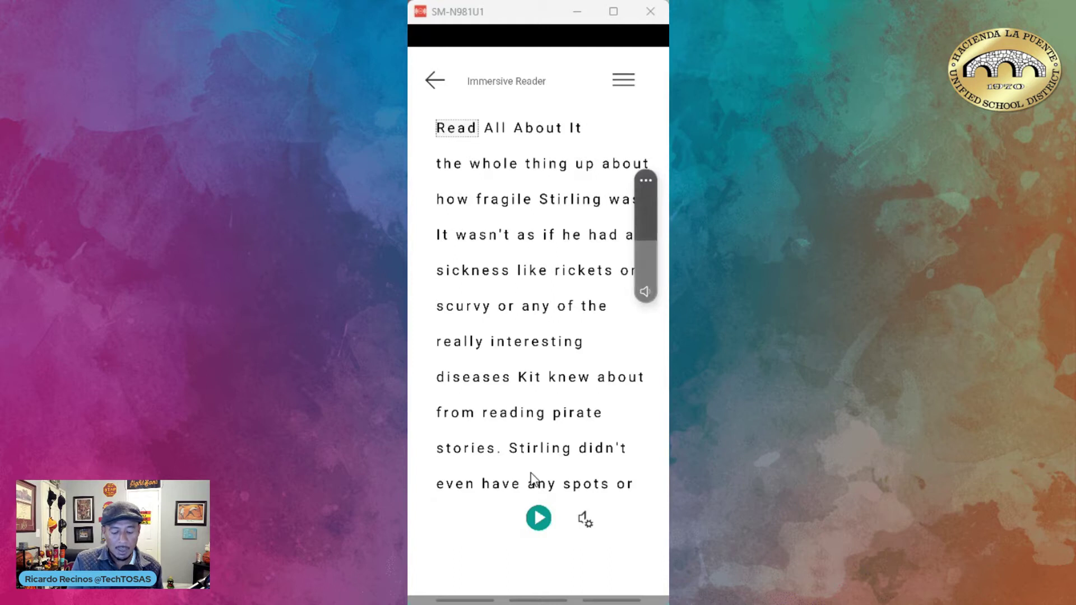
key(space)
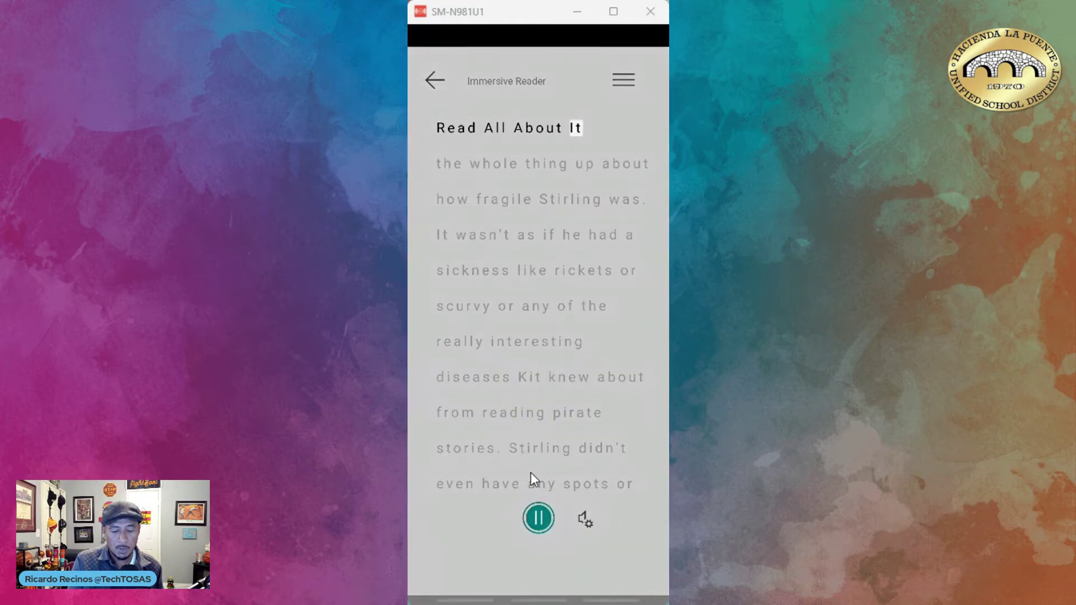
key(alt+Up)
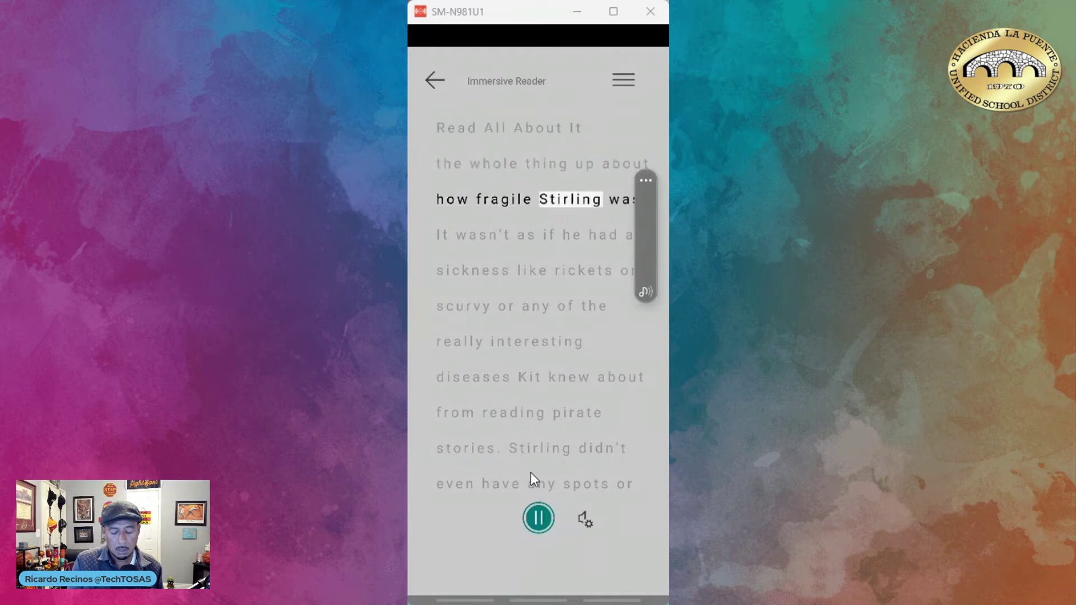
key(space)
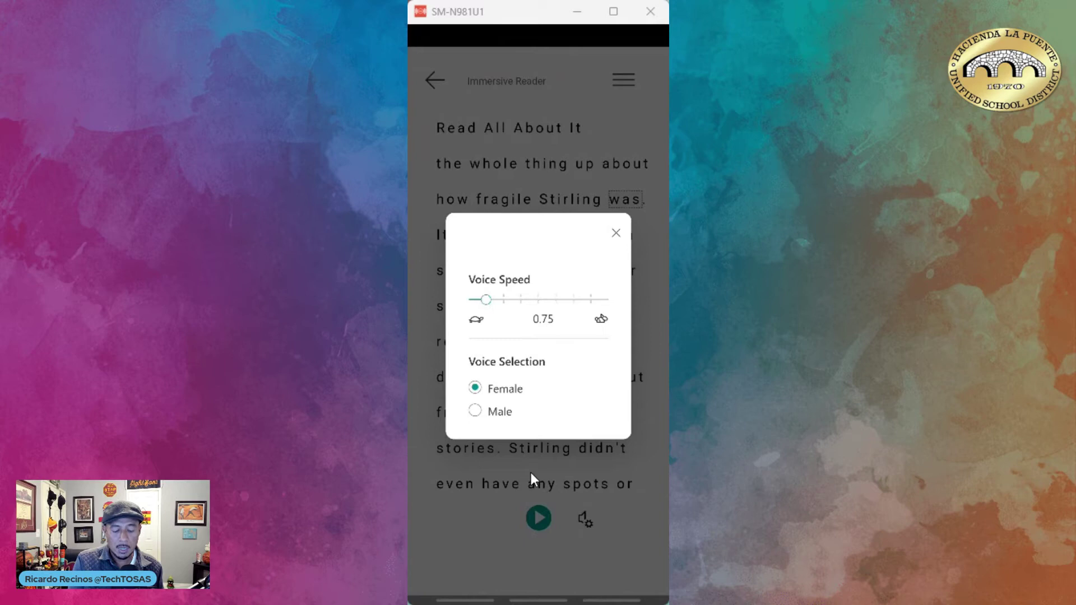
- Set the voice speed to 1 and the voice to Male, and play a bit more of the text aloud
key(Down)
key(Up)
key(Right)
key(Down)
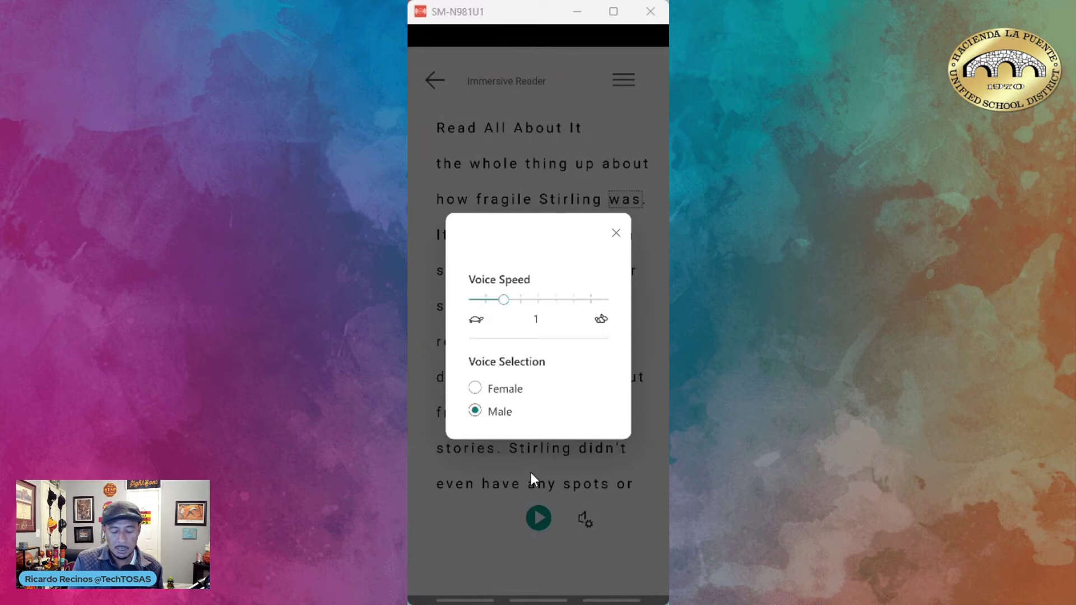
key(Escape)
key(space)
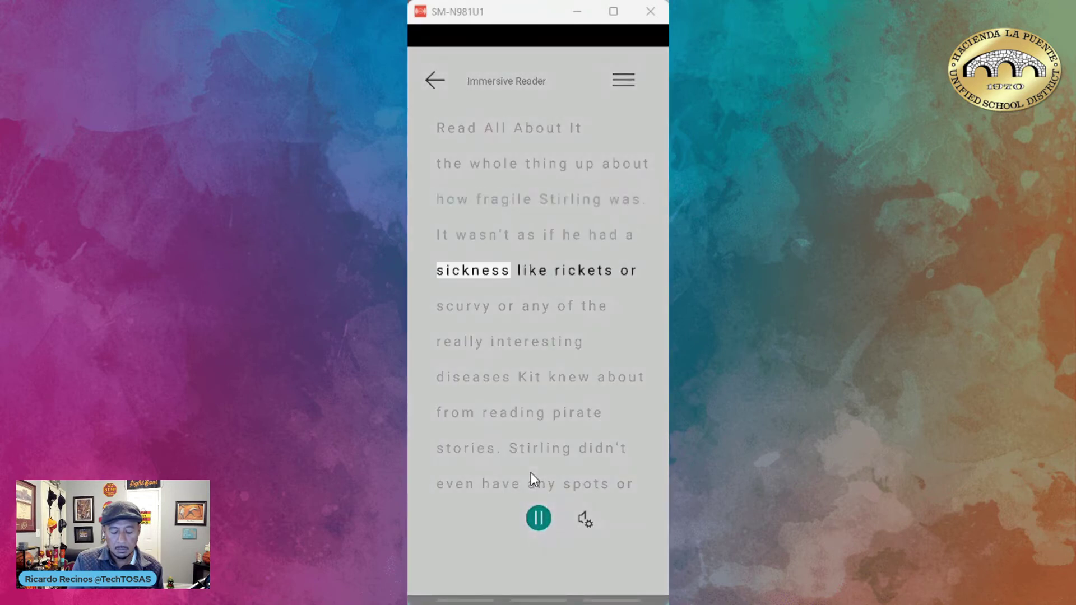
key(space)
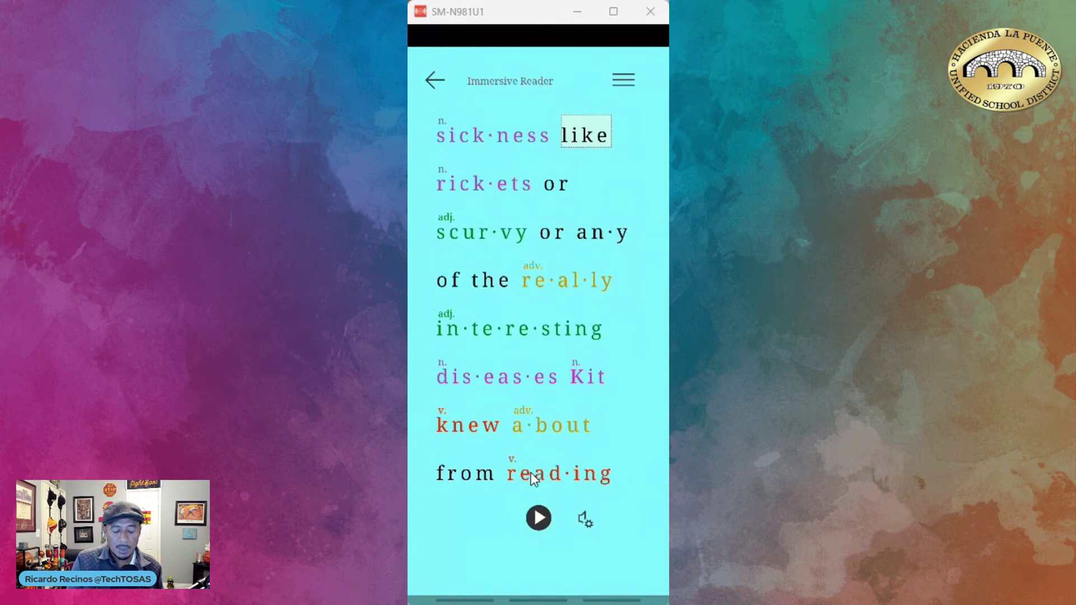
- Select the word "reading" in the text and browse the Translate language list down to the Spanish entries
click(530, 473)
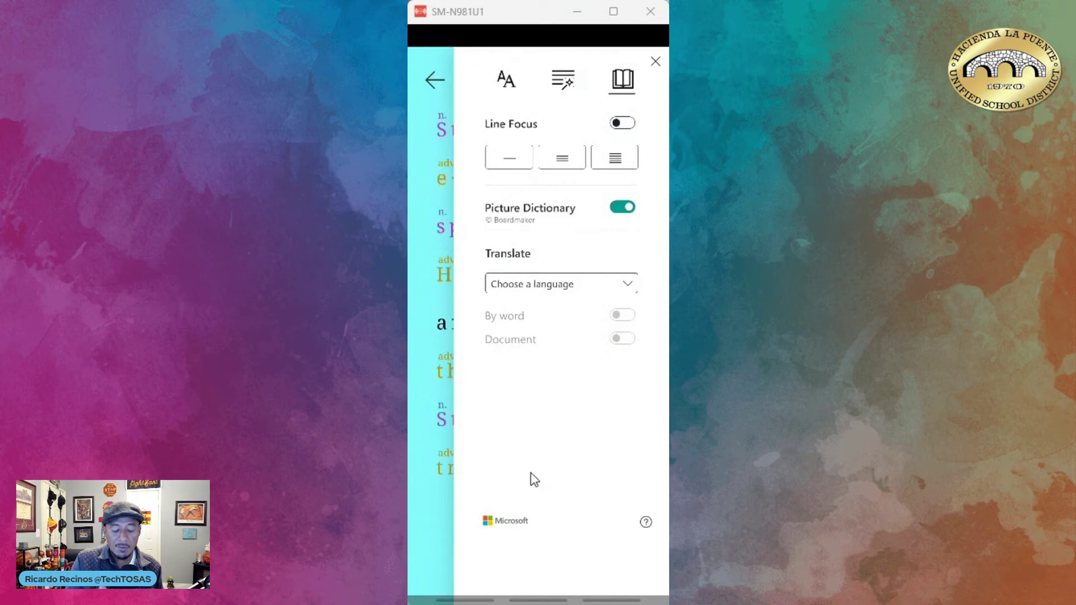
scroll(530, 472, down, 10)
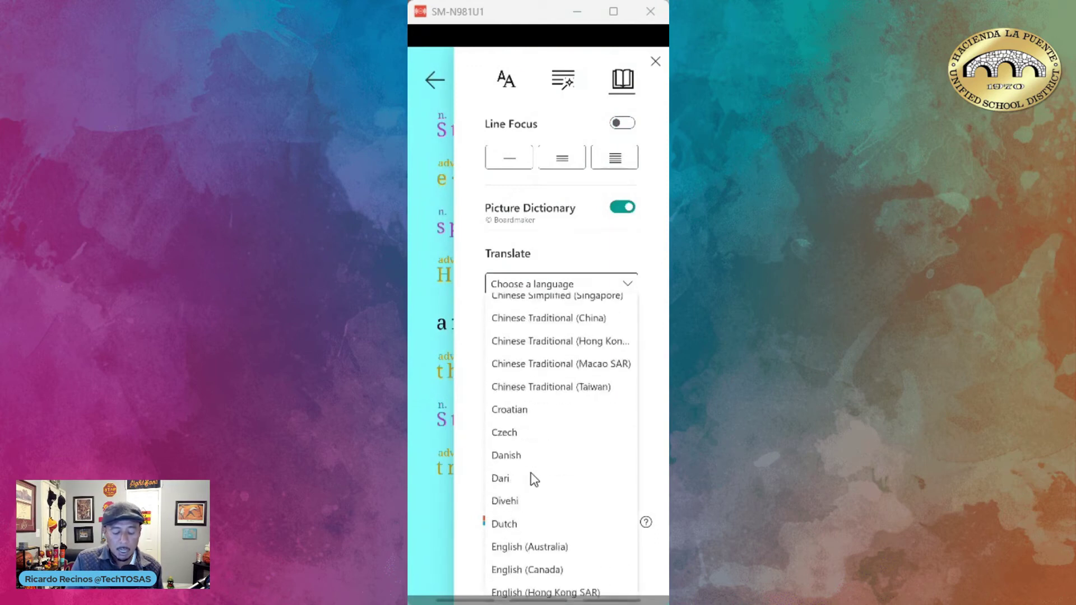
scroll(532, 480, down, 4)
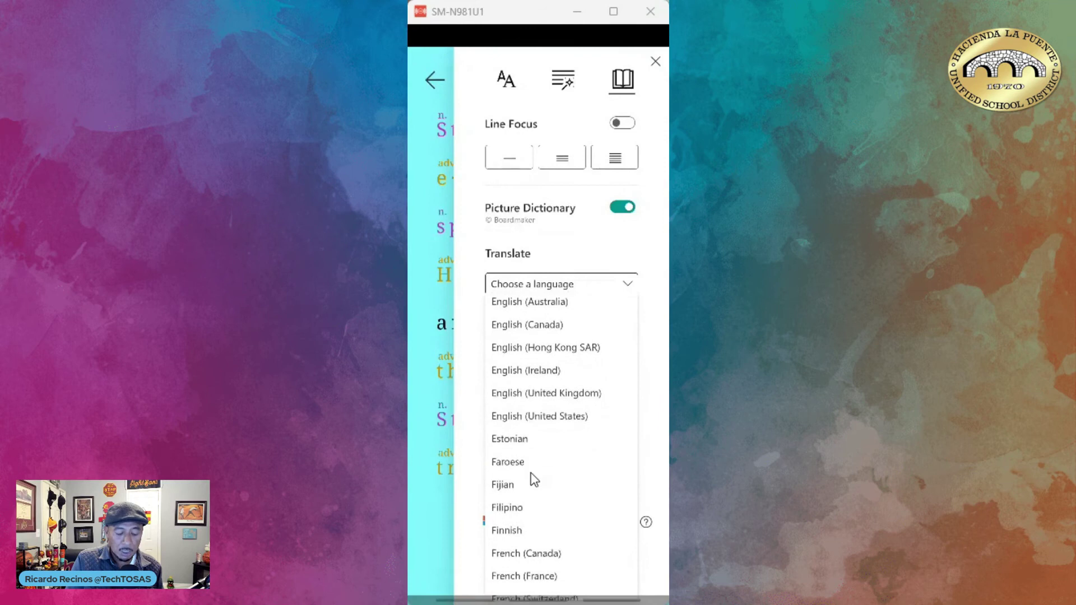
scroll(532, 479, down, 5)
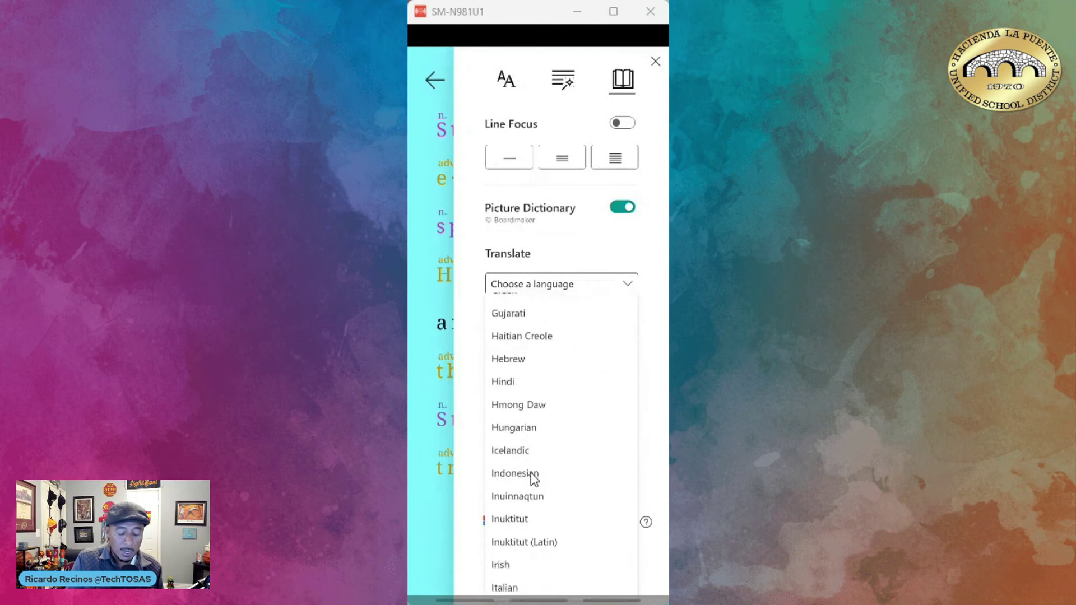
scroll(532, 480, down, 5)
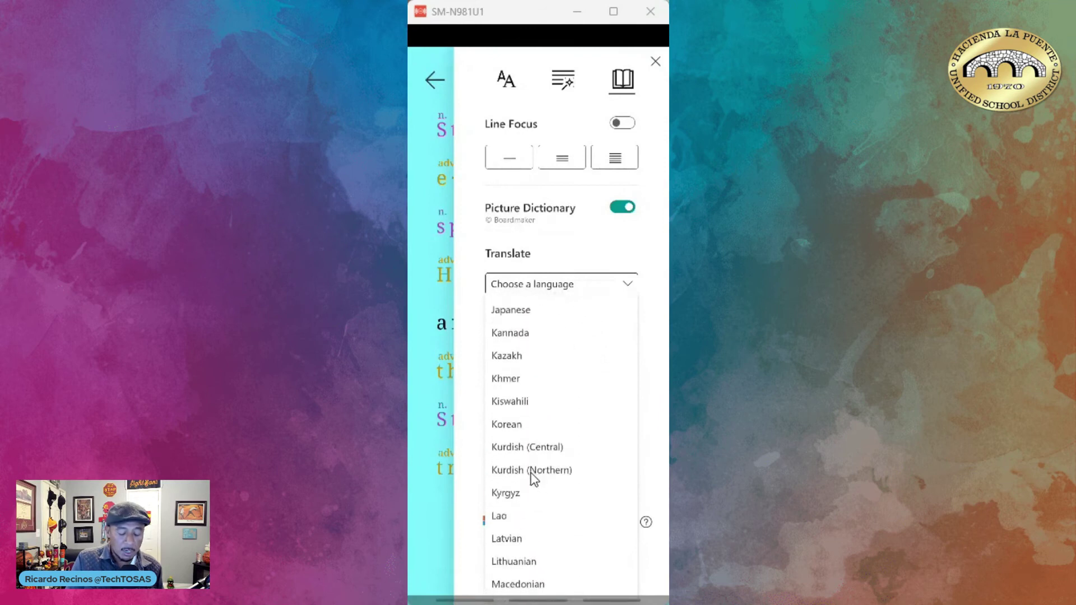
scroll(532, 478, down, 5)
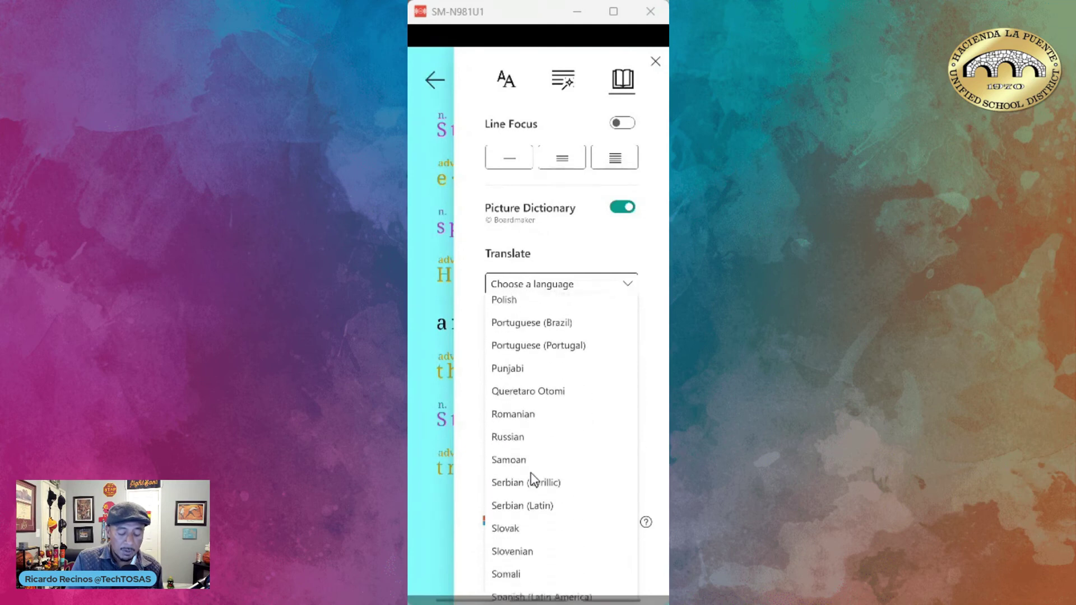
scroll(532, 478, down, 1)
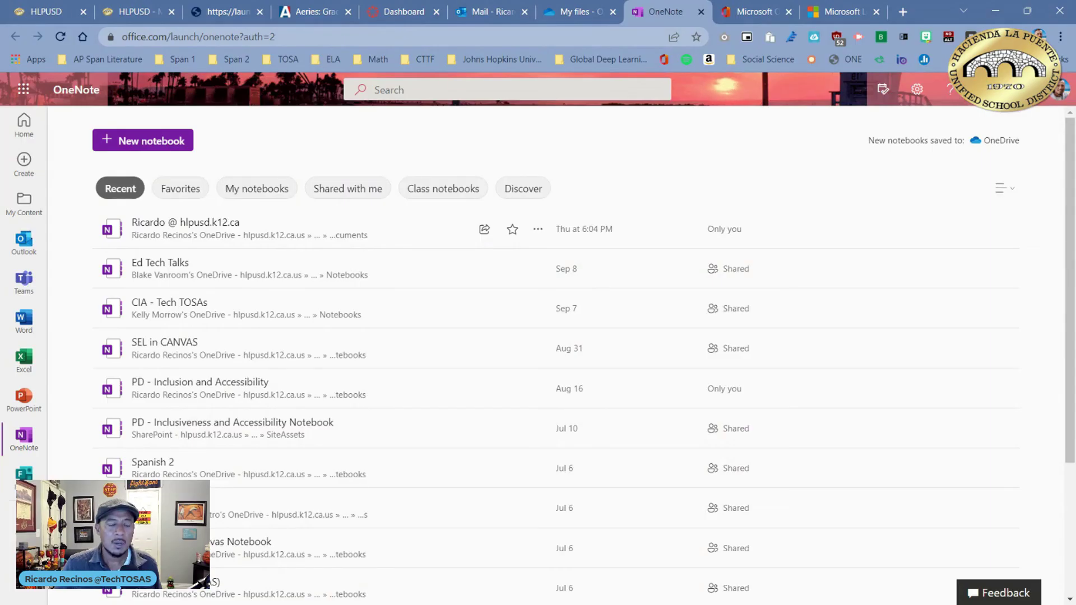
- Open the most recent notebook in OneNote on the web and show its Beforever page in Immersive Reader
click(223, 227)
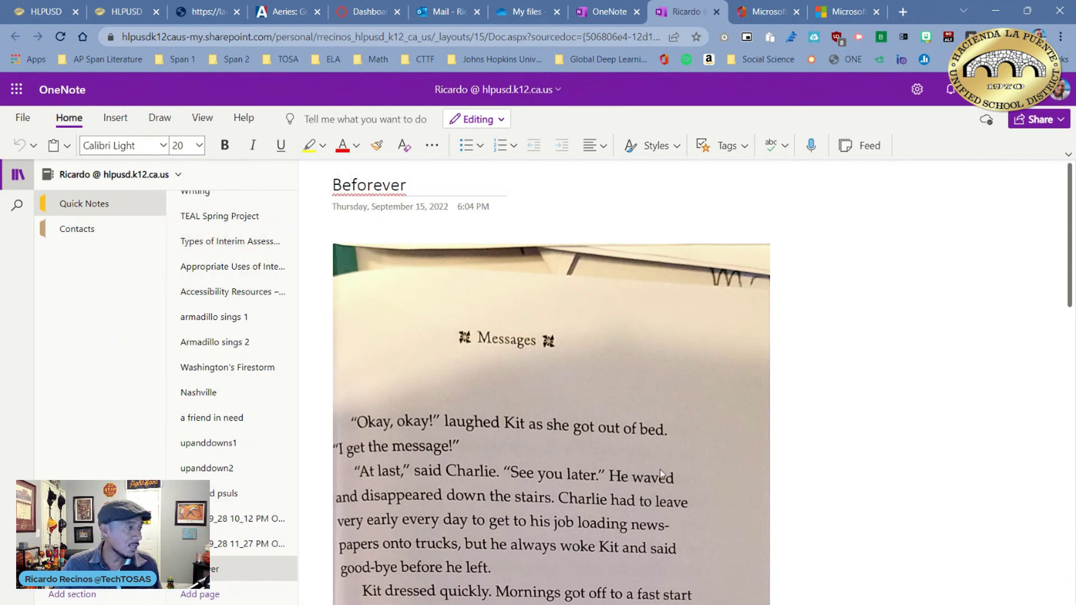
scroll(660, 469, down, 2)
scroll(660, 472, down, 1)
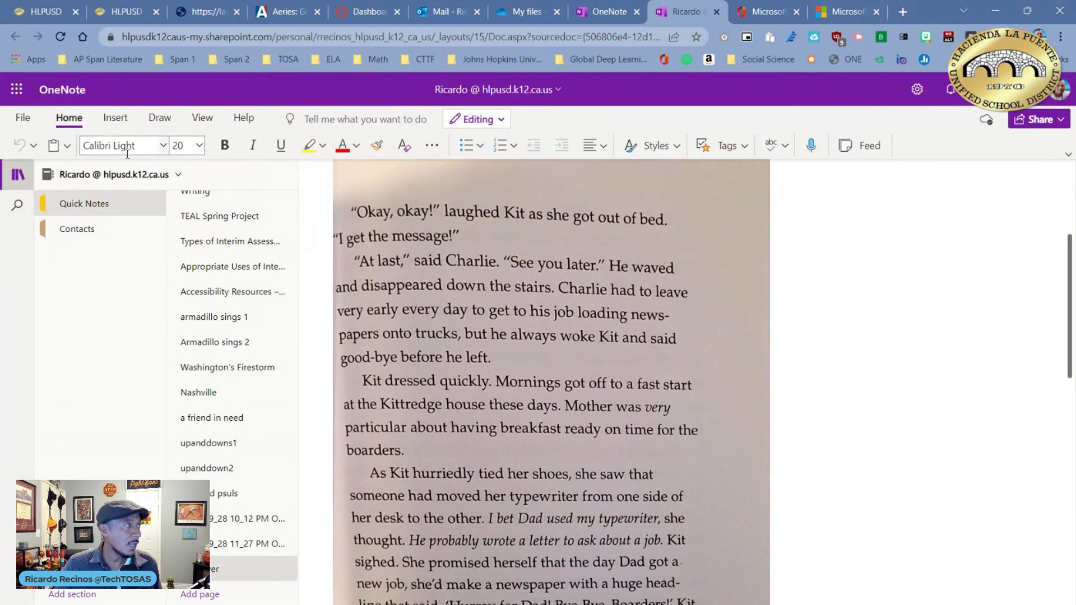
click(217, 122)
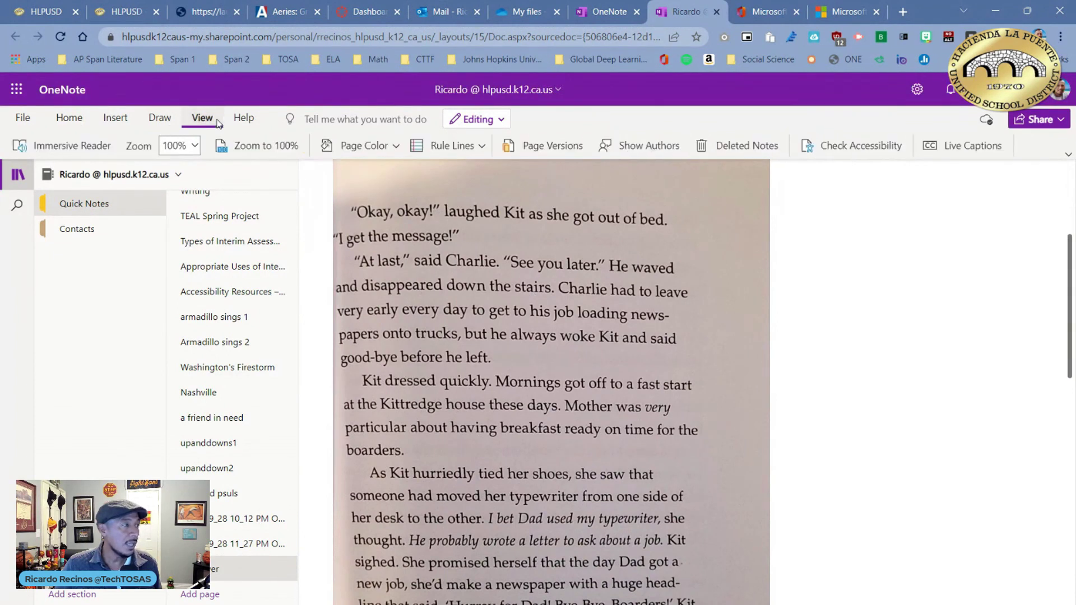
click(100, 149)
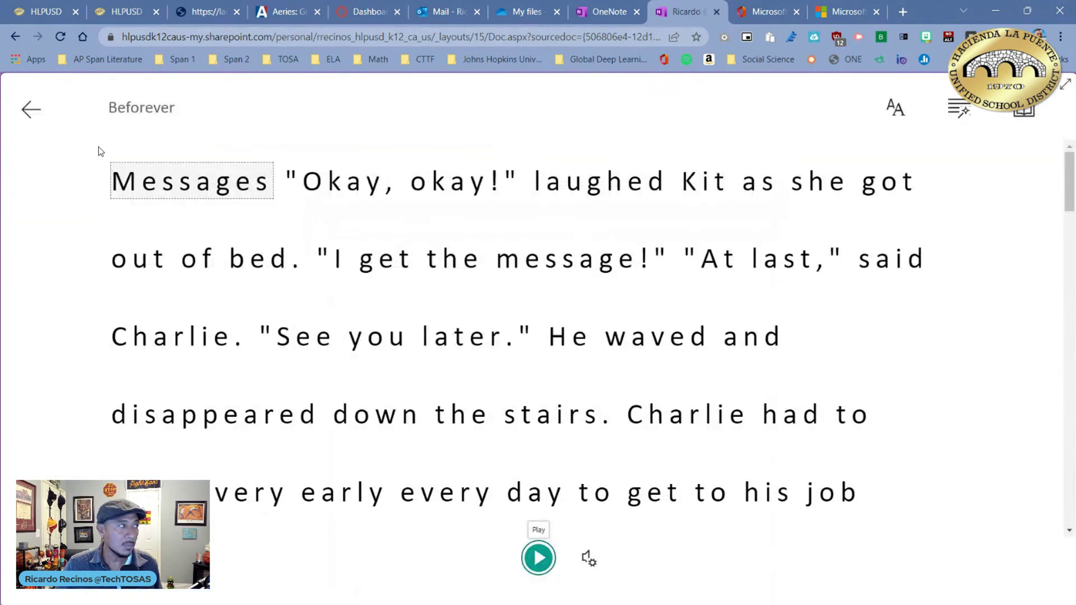